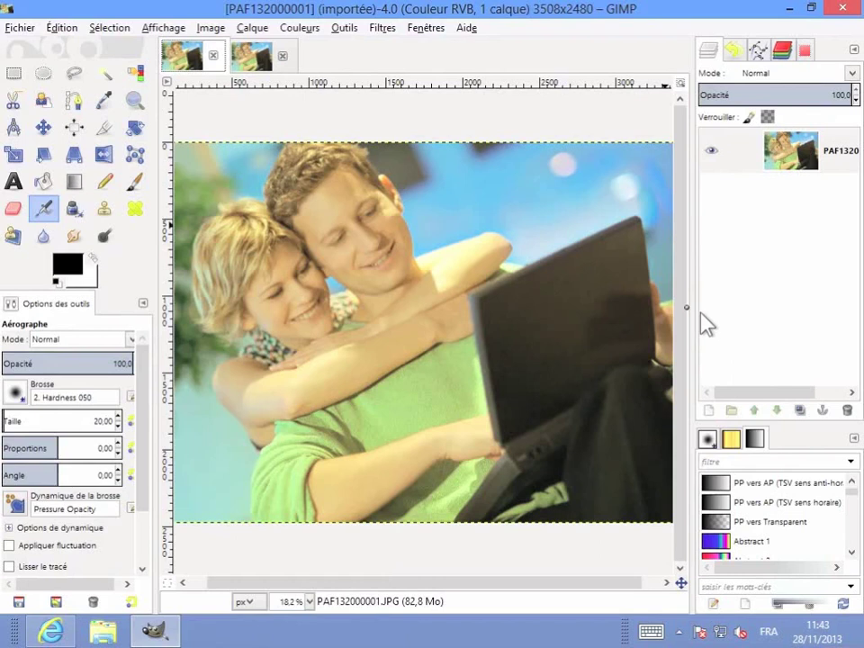
# Switch GIMP to the 877x620 PAL132000001.TIF image tab.
pyautogui.click(243, 56)
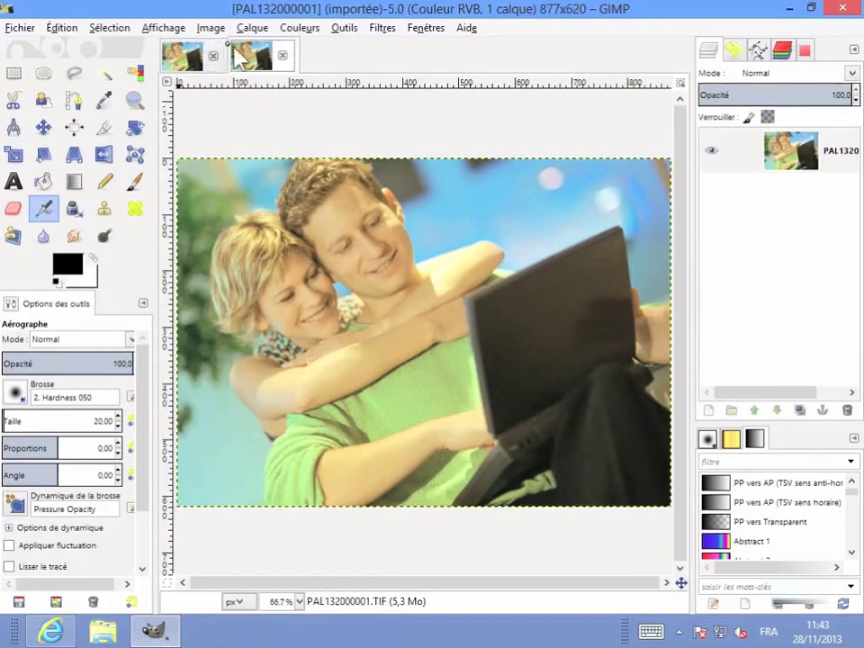
# Switch GIMP back to the 3508x2480 PAF132000001.JPG image tab.
pyautogui.click(189, 56)
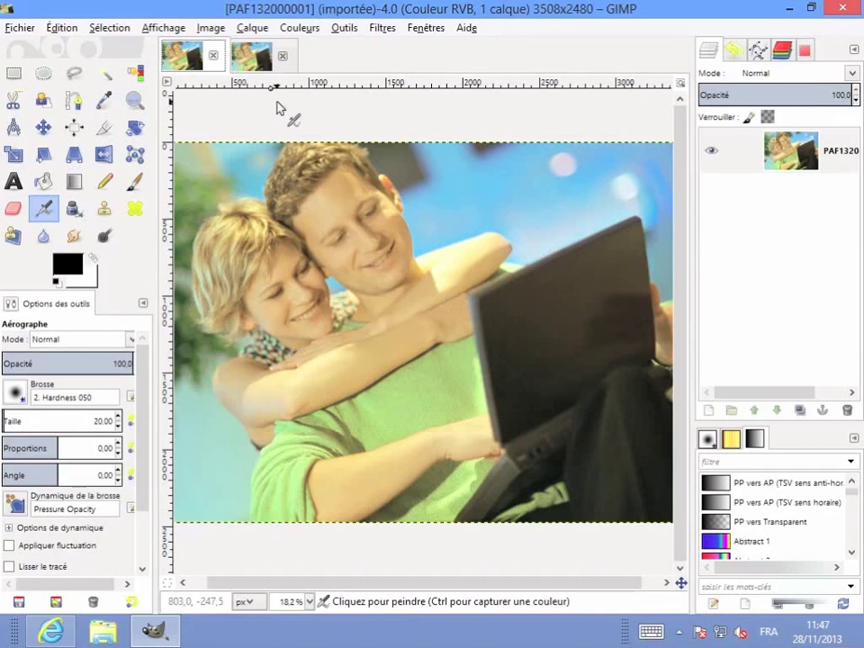
# Show the JPG's image properties and highlight its 297,01 × 209,97 mm print size and 82,8 Mo memory.
pyautogui.click(210, 28)
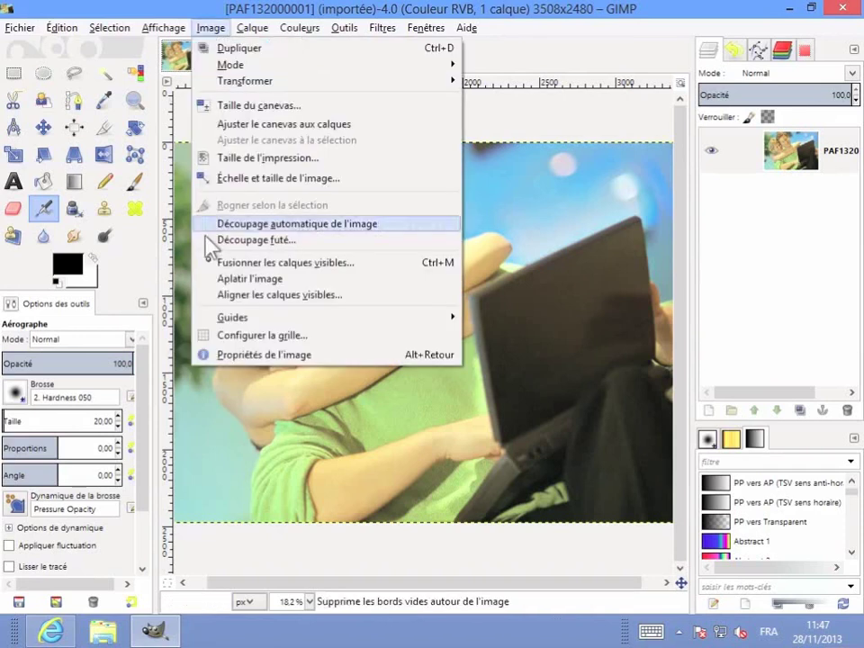
pyautogui.click(242, 357)
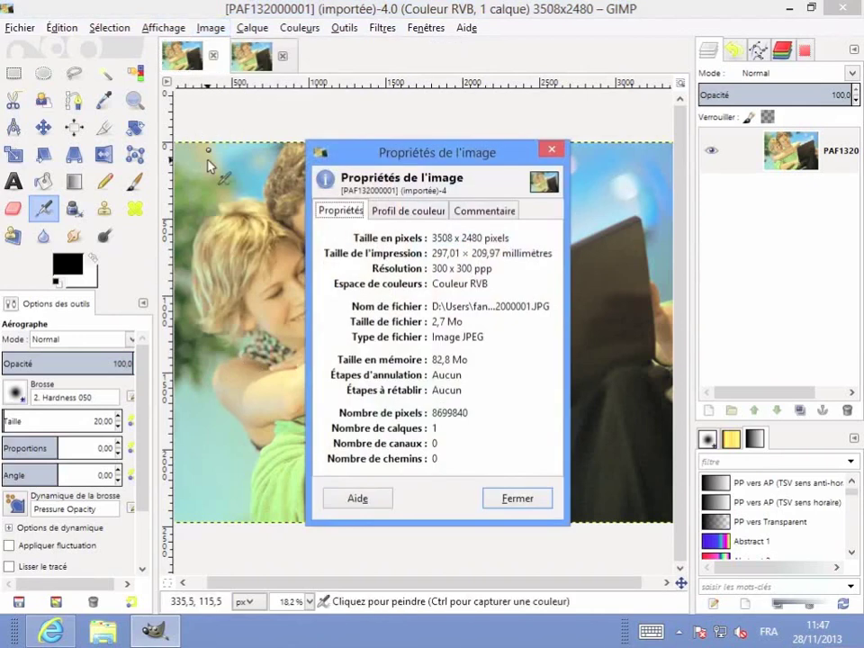
pyautogui.moveTo(448, 155); pyautogui.dragTo(227, 155)
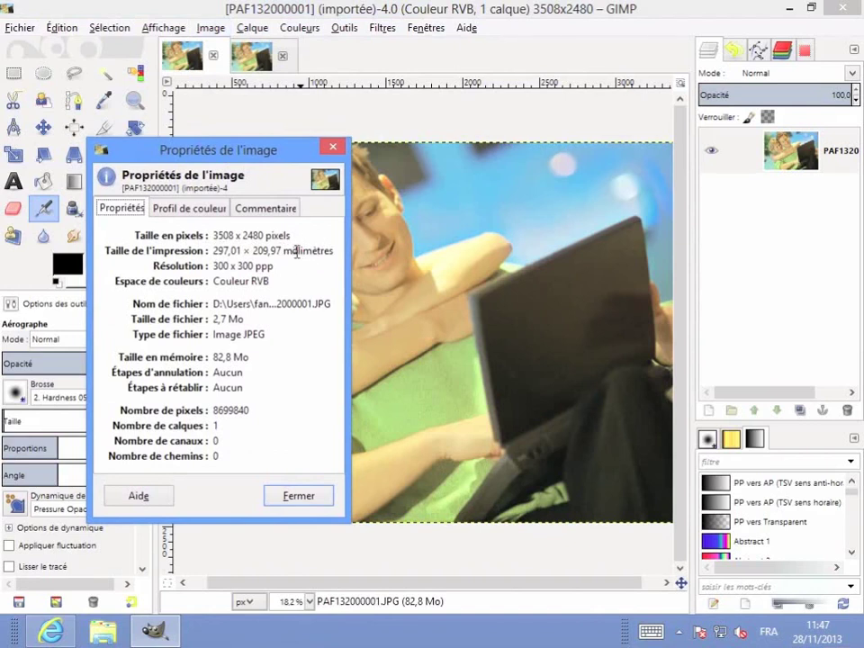
pyautogui.moveTo(215, 252); pyautogui.dragTo(295, 252)
pyautogui.click(300, 254)
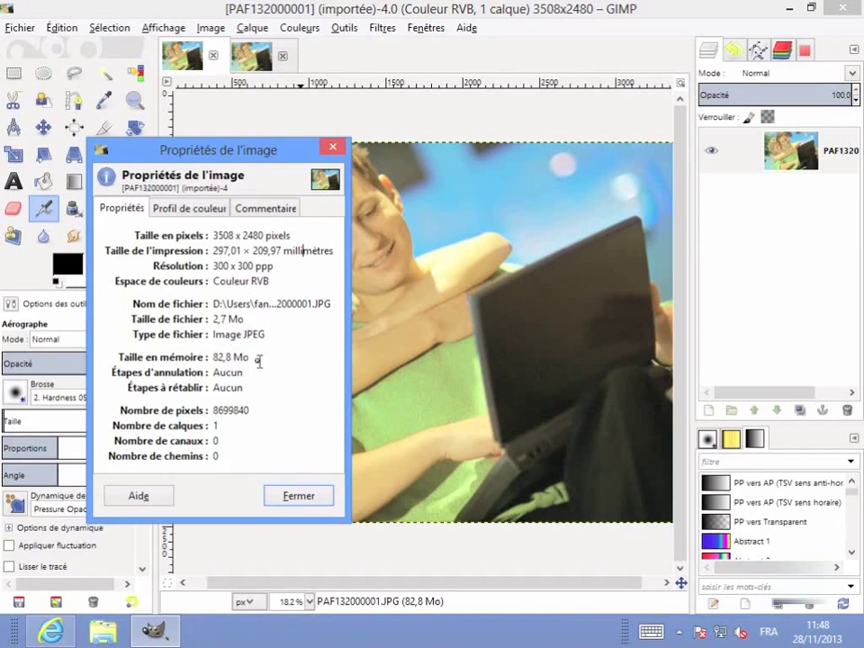
pyautogui.click(251, 357)
pyautogui.click(215, 358)
# Open the TIF's image properties (877×620, 75 ppp) beside the JPG's, then close them.
pyautogui.click(249, 56)
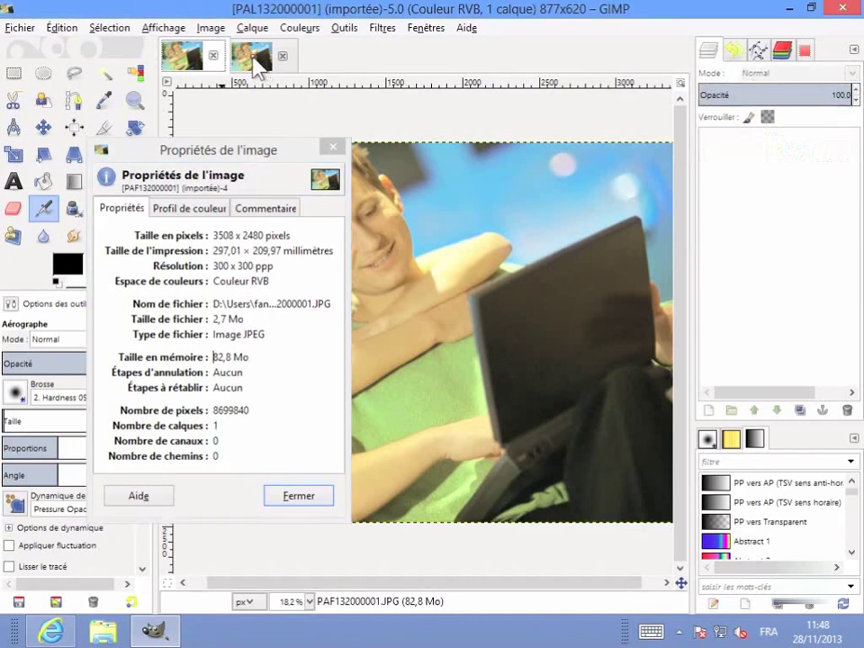
pyautogui.click(210, 28)
pyautogui.click(270, 355)
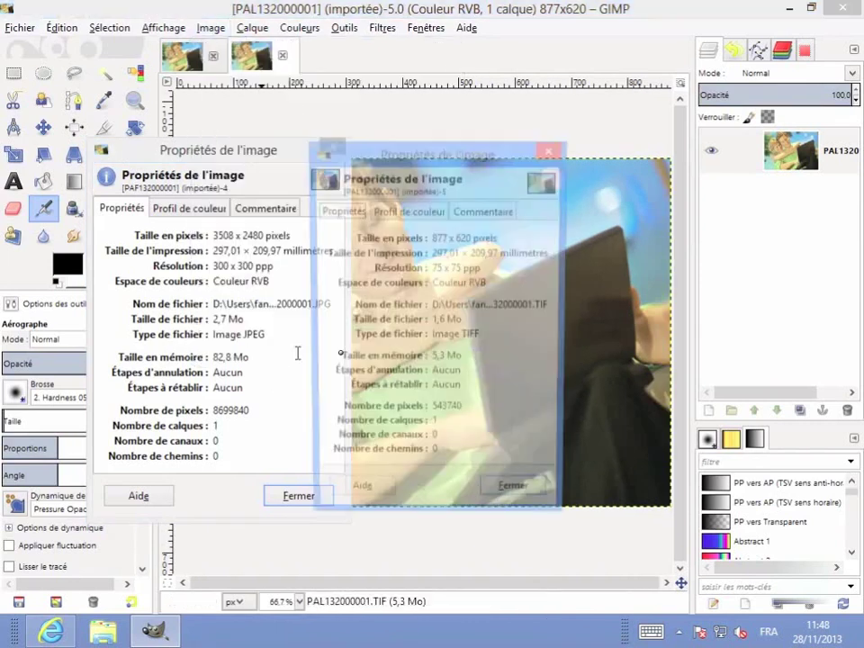
pyautogui.moveTo(454, 135); pyautogui.dragTo(529, 129)
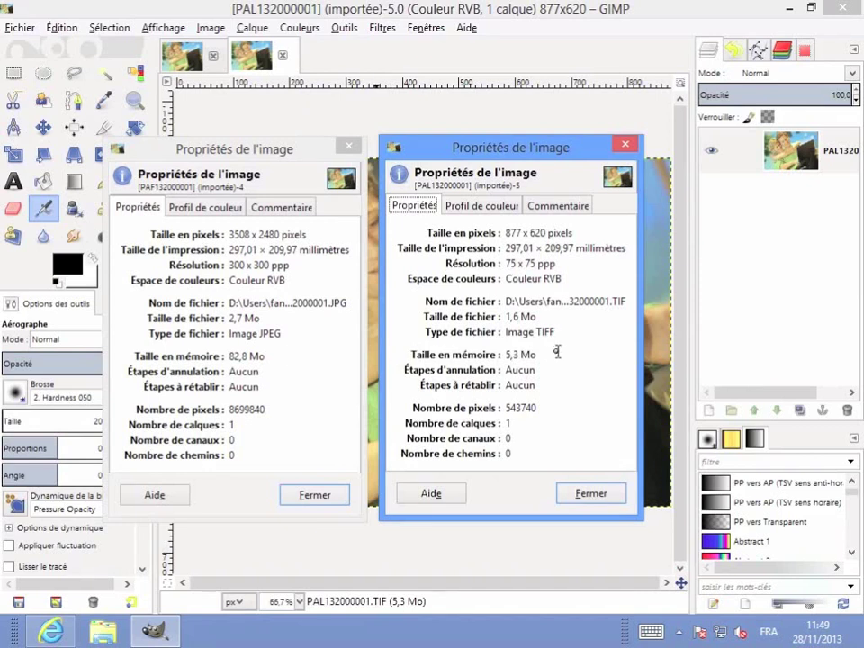
pyautogui.click(592, 495)
# Close the JPG properties, then select PAF132000001.JPG in Explorer's Bureau folder.
pyautogui.click(319, 496)
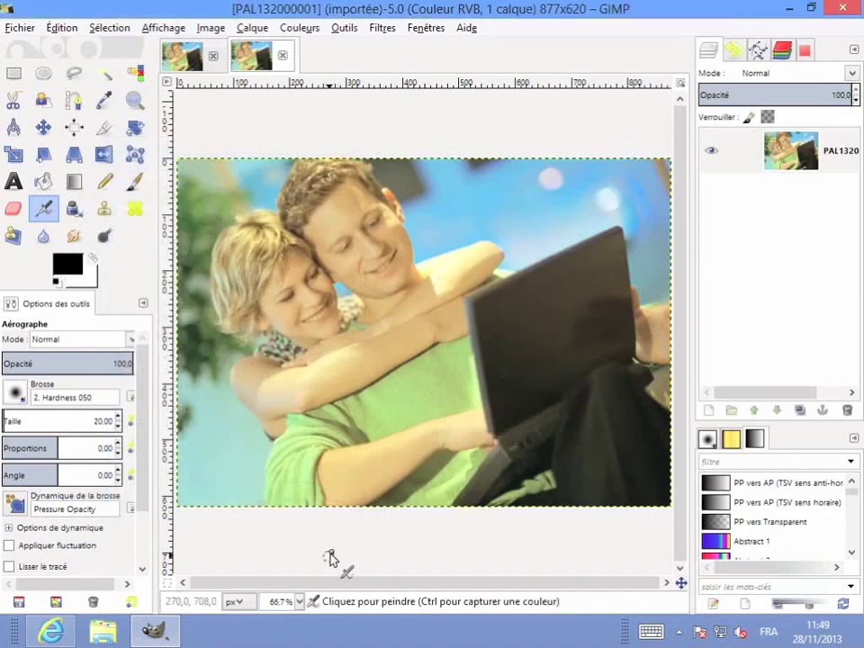
pyautogui.click(103, 630)
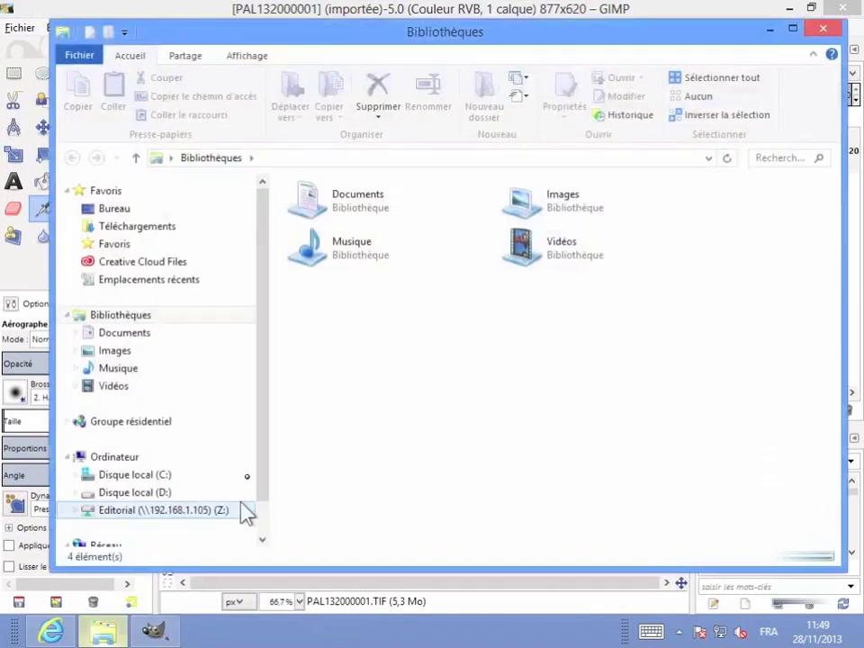
pyautogui.click(161, 210)
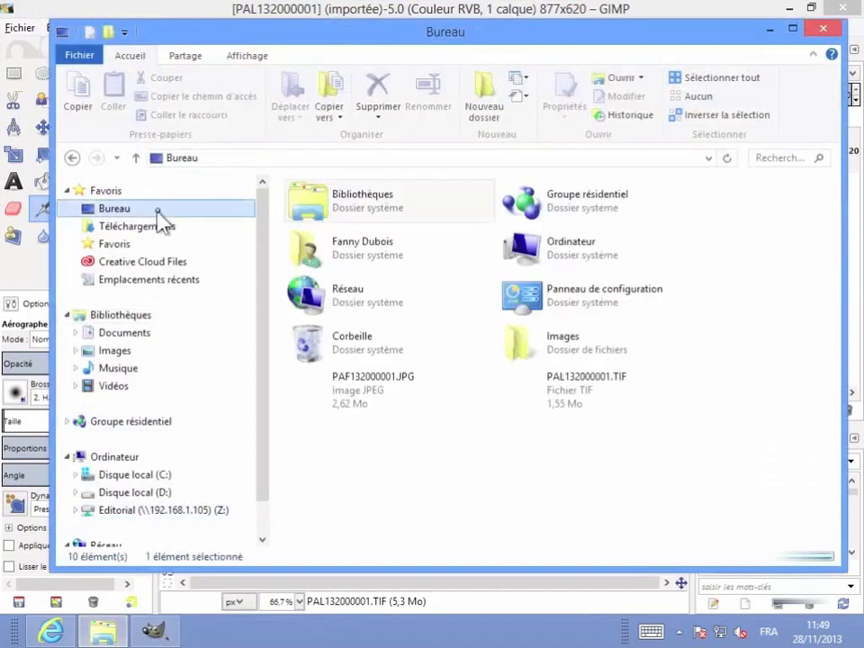
pyautogui.click(372, 398)
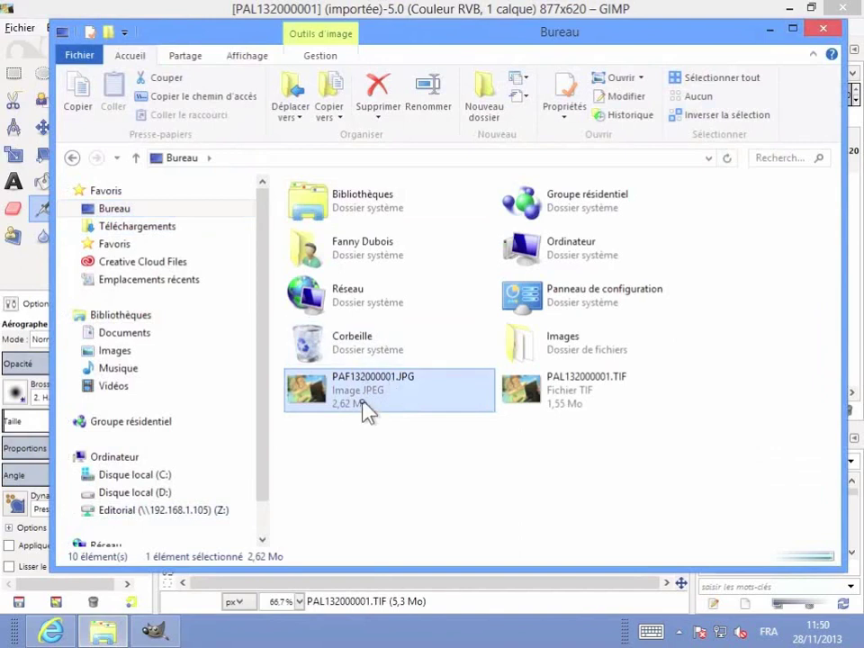
pyautogui.click(614, 456)
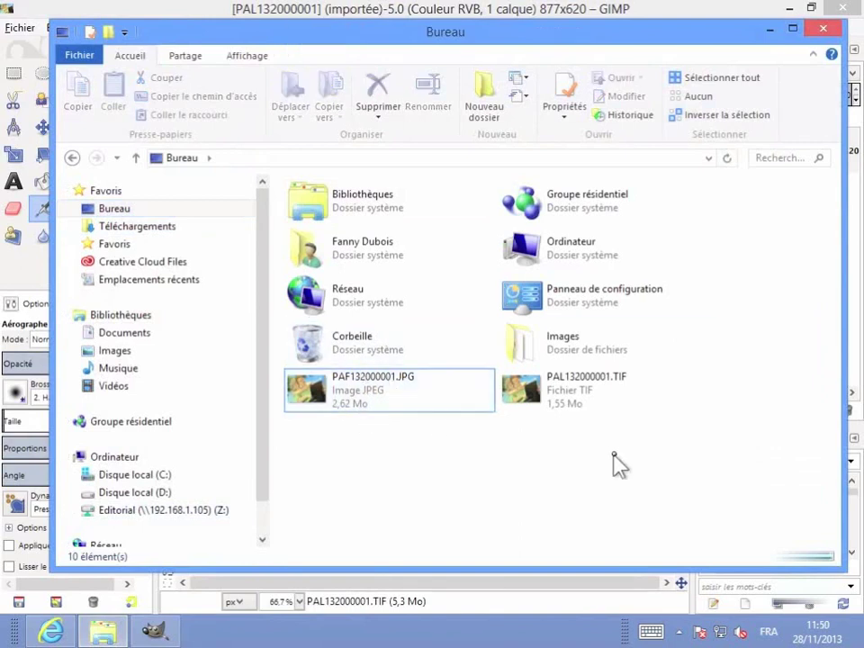
pyautogui.click(406, 405)
# Check the JPG's Details tab for 3508 x 2480 at 300 ppp, then select PAL132000001.TIF.
pyautogui.click(565, 99)
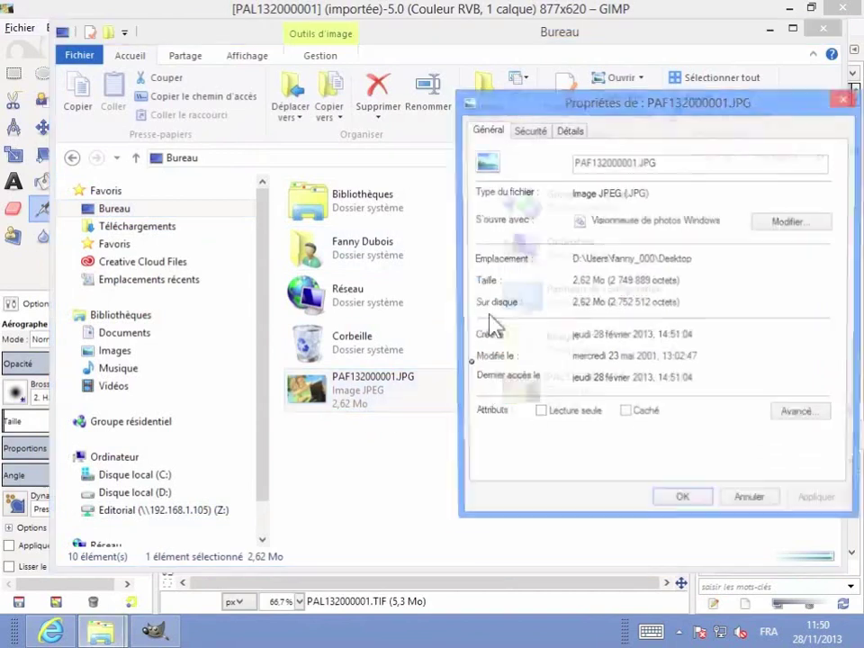
pyautogui.moveTo(694, 118); pyautogui.dragTo(616, 120)
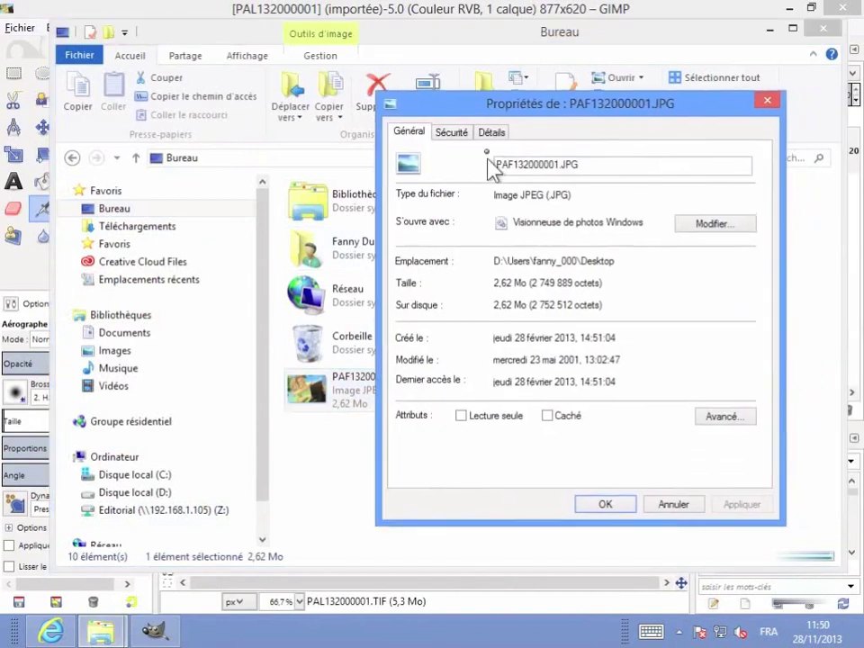
pyautogui.click(490, 132)
pyautogui.moveTo(756, 216); pyautogui.dragTo(756, 259)
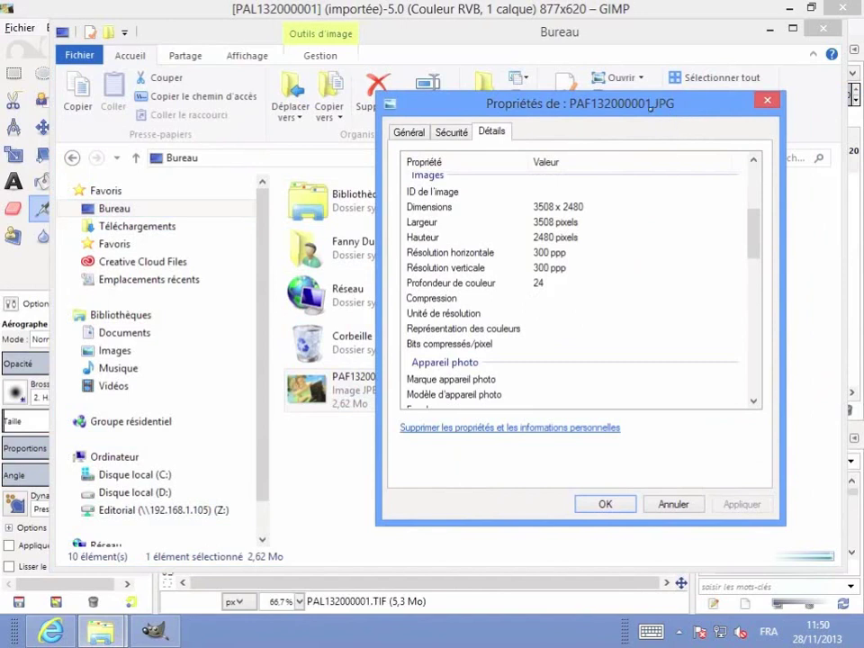
pyautogui.moveTo(650, 106); pyautogui.dragTo(290, 114)
pyautogui.click(540, 396)
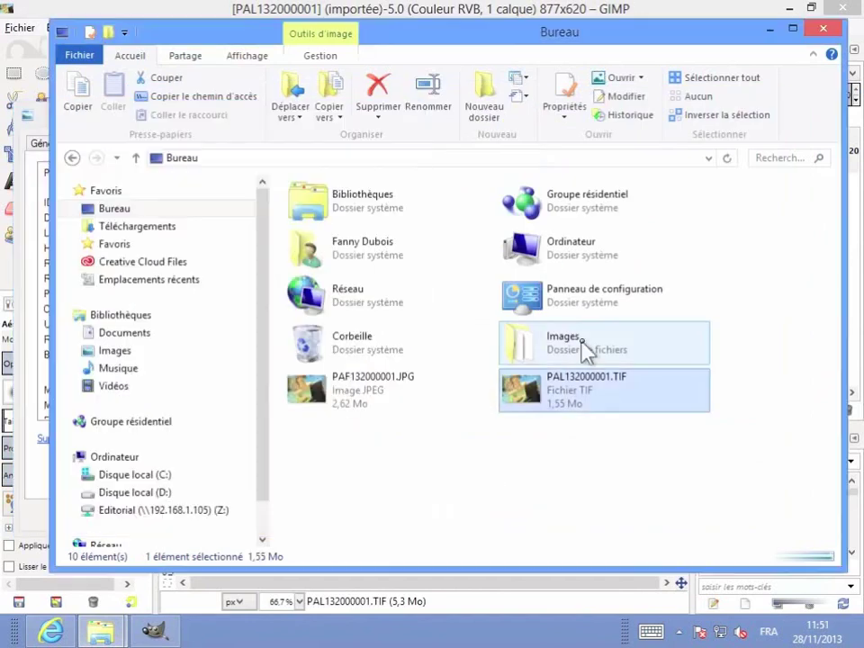
# Show the TIF's Details (877 x 620, 75 ppp) beside the JPG's 3508 x 2480, 300 ppp.
pyautogui.rightClick(602, 397)
pyautogui.click(503, 603)
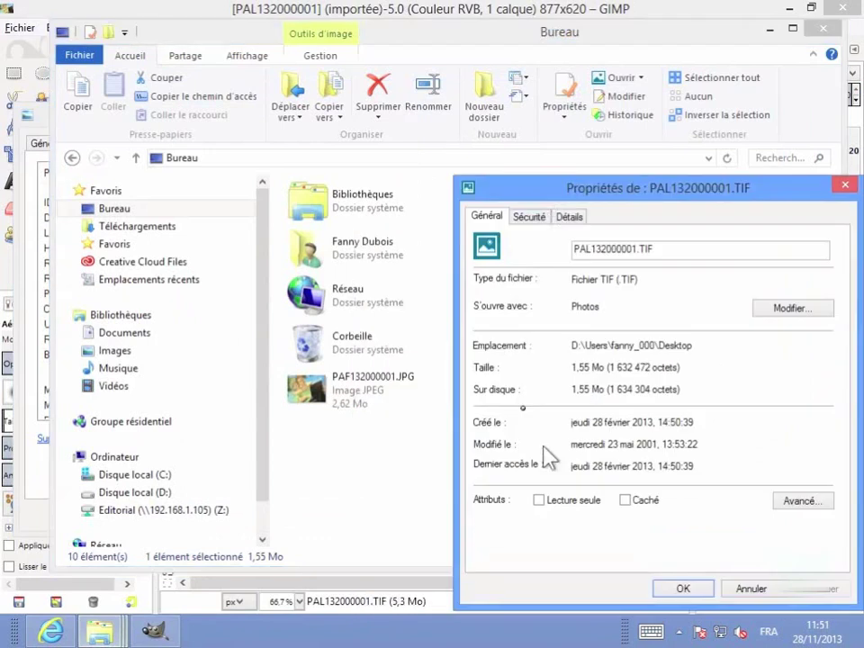
pyautogui.click(545, 182)
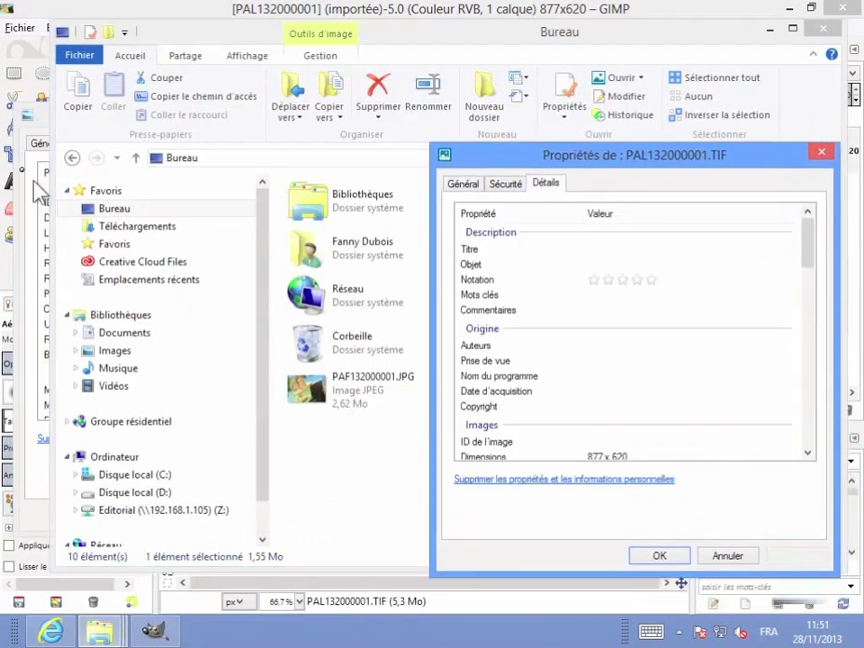
pyautogui.click(40, 153)
pyautogui.click(128, 142)
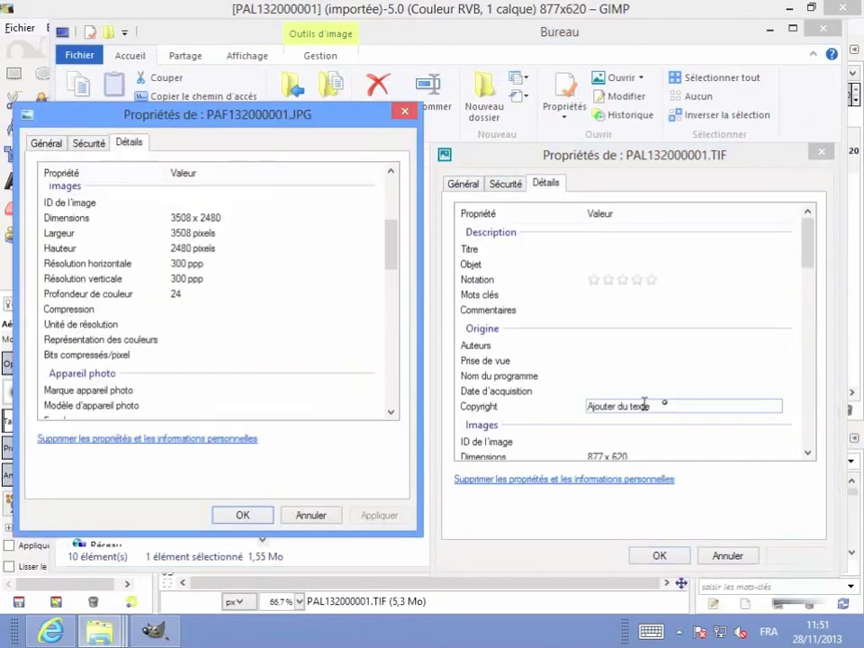
pyautogui.moveTo(813, 265); pyautogui.dragTo(814, 301)
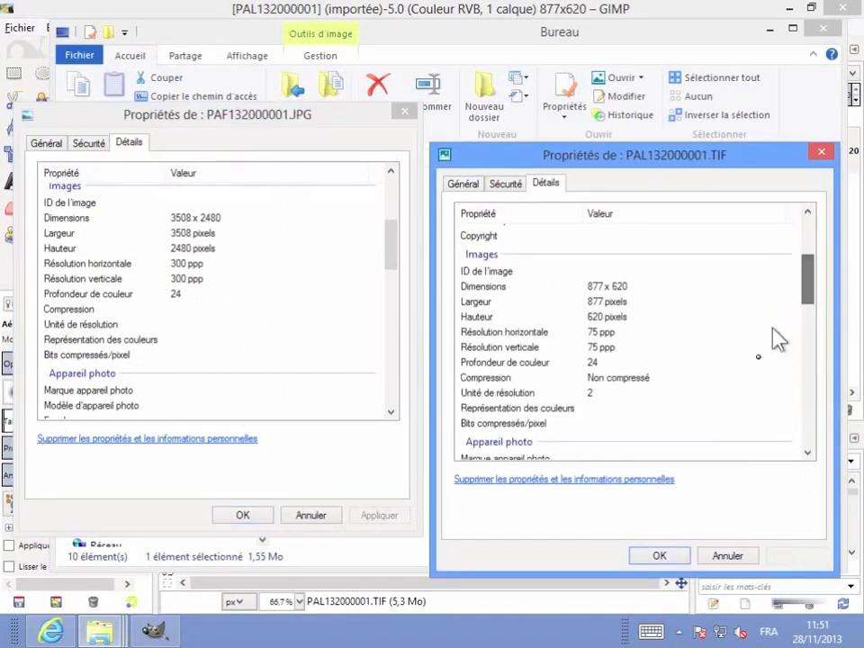